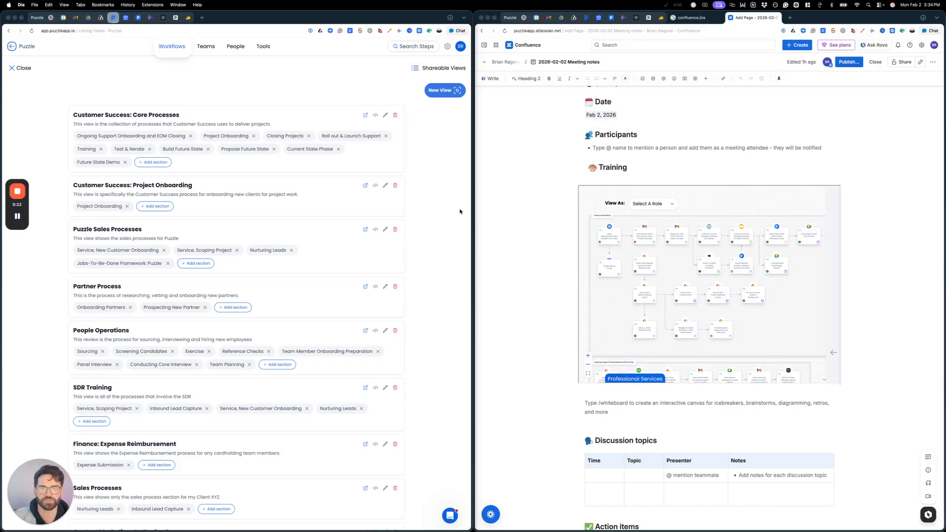
Open the Product Support workflow map and inspect the details and notes of its "Nova creates Puzzle" step.
scroll(211, 115, down, 1)
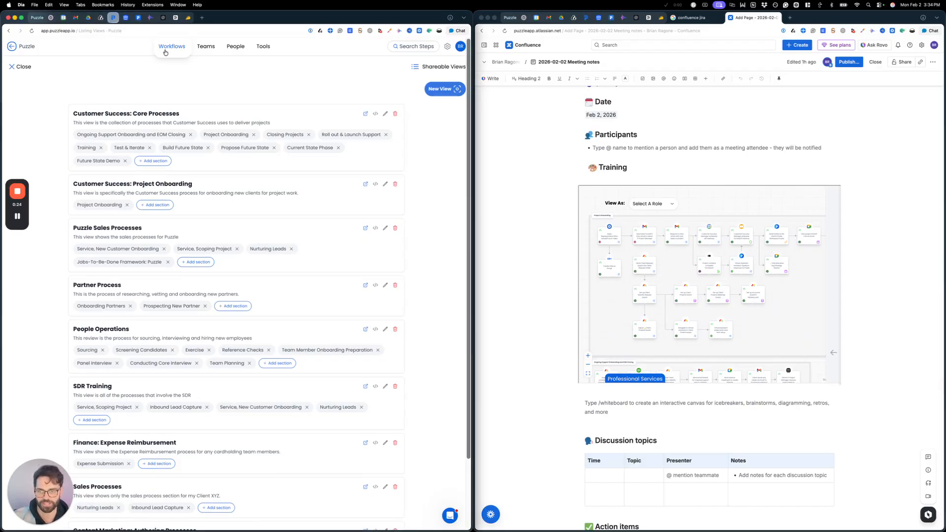
click(169, 51)
scroll(113, 208, down, 5)
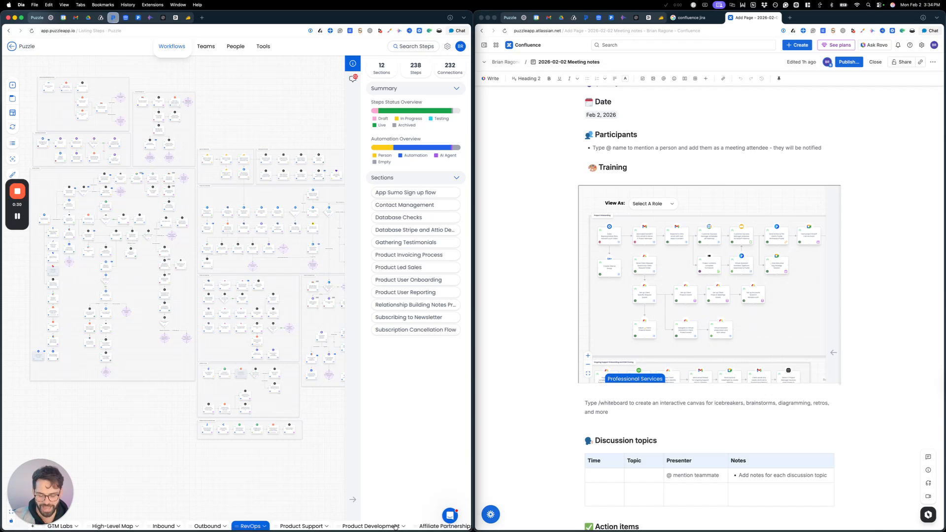
click(322, 526)
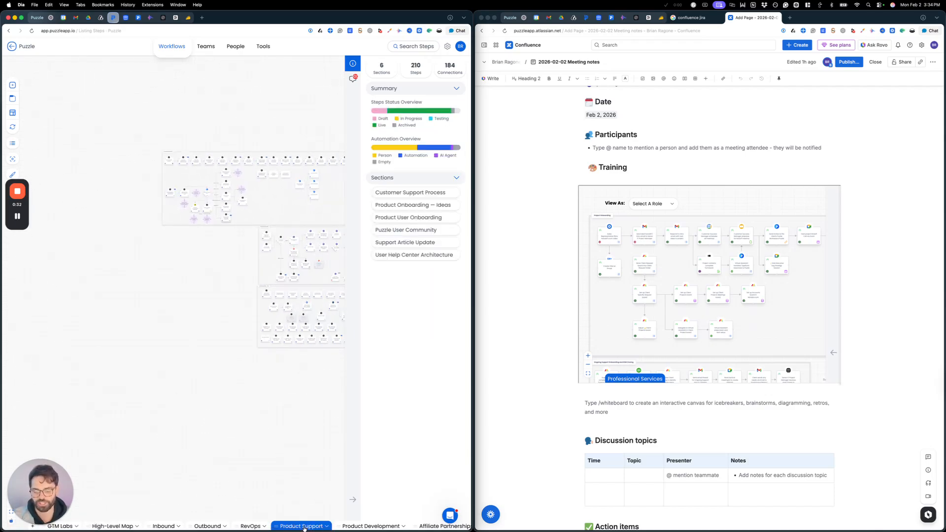
scroll(155, 300, up, 10)
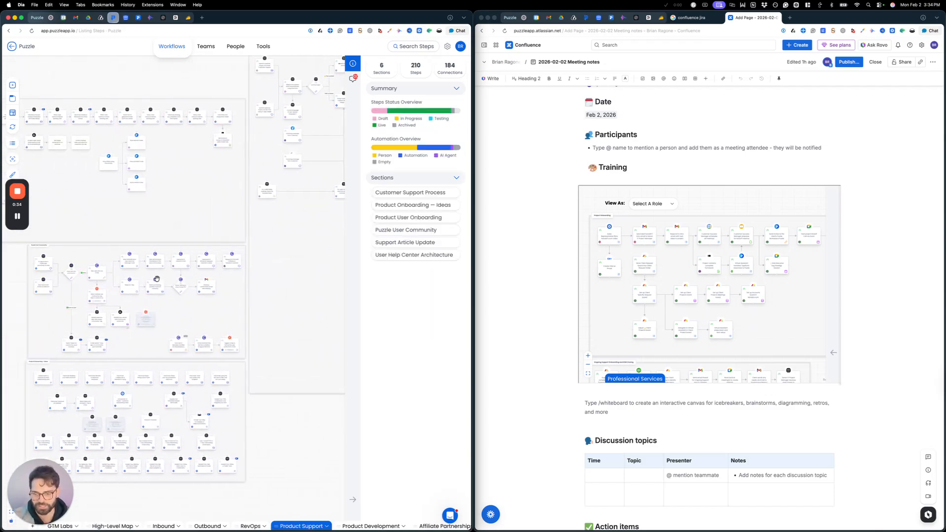
scroll(156, 279, left, 3)
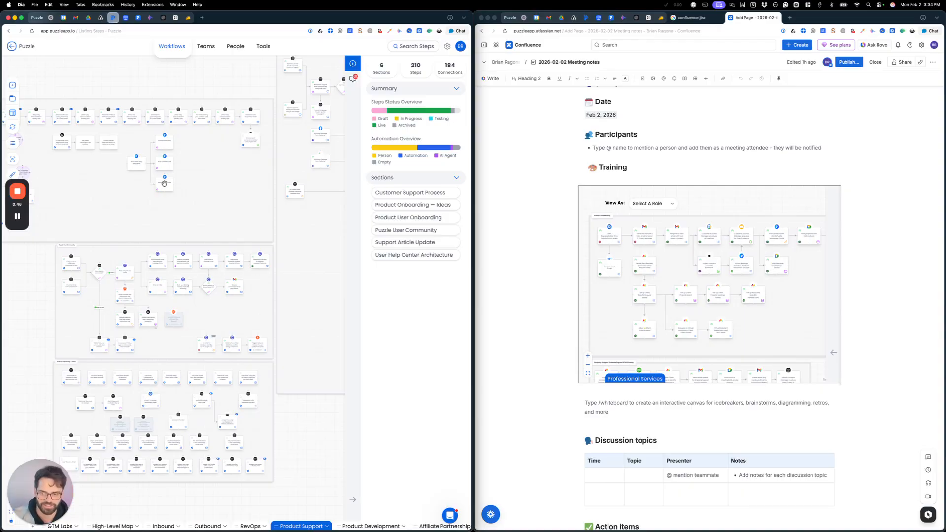
click(164, 183)
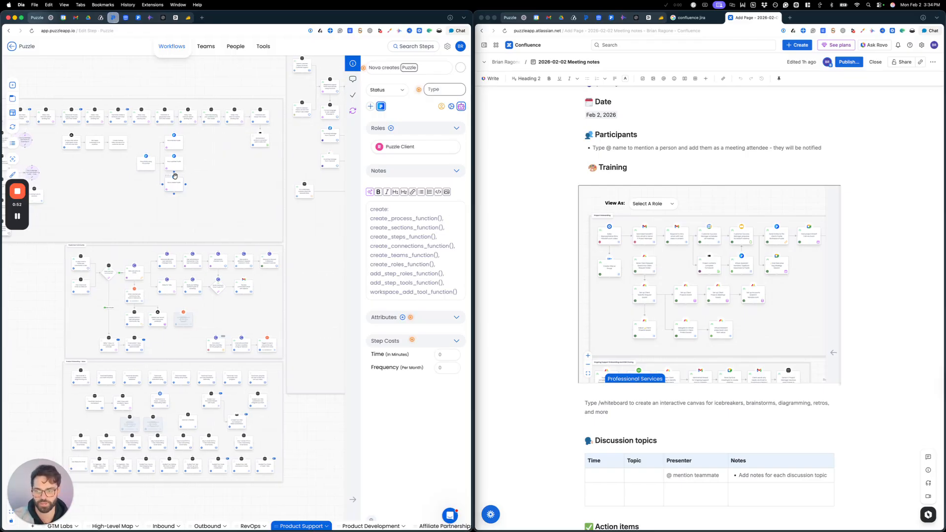
scroll(178, 175, left, 3)
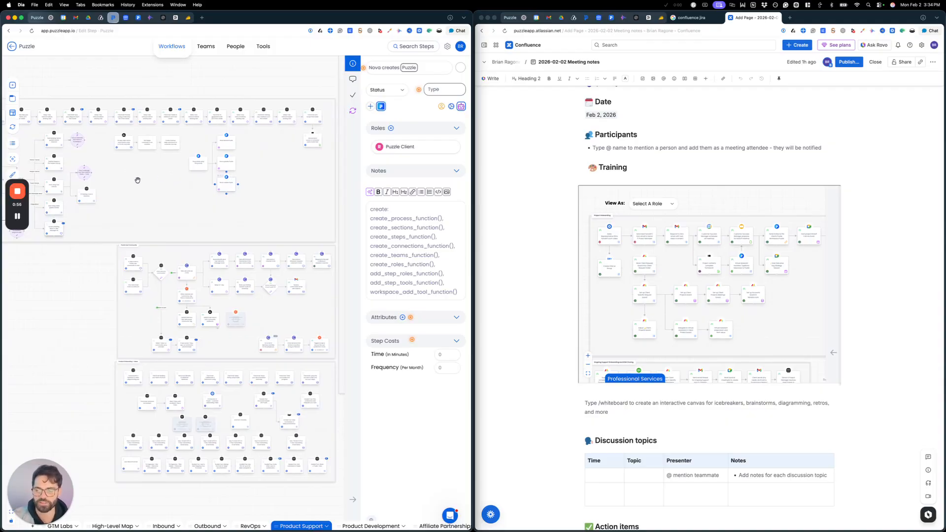
Go to the shareable views list, enlarge the page, and display the embed code for "Customer Success: Core Processes".
click(13, 162)
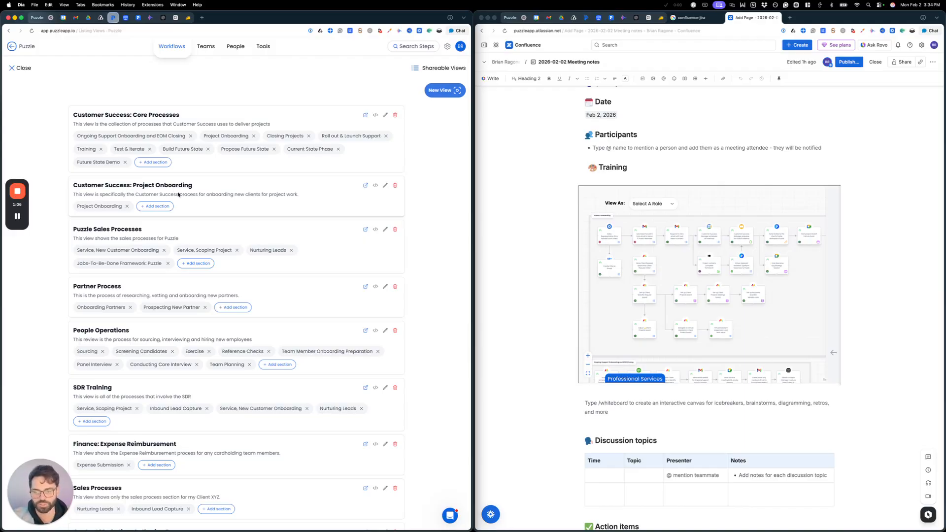
key(super+r)
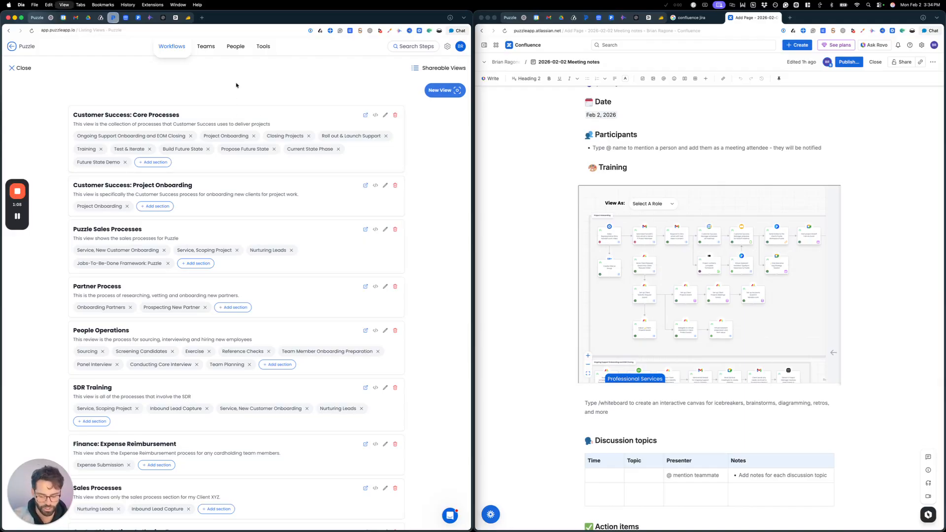
key(super+equal)
key(super+equal)
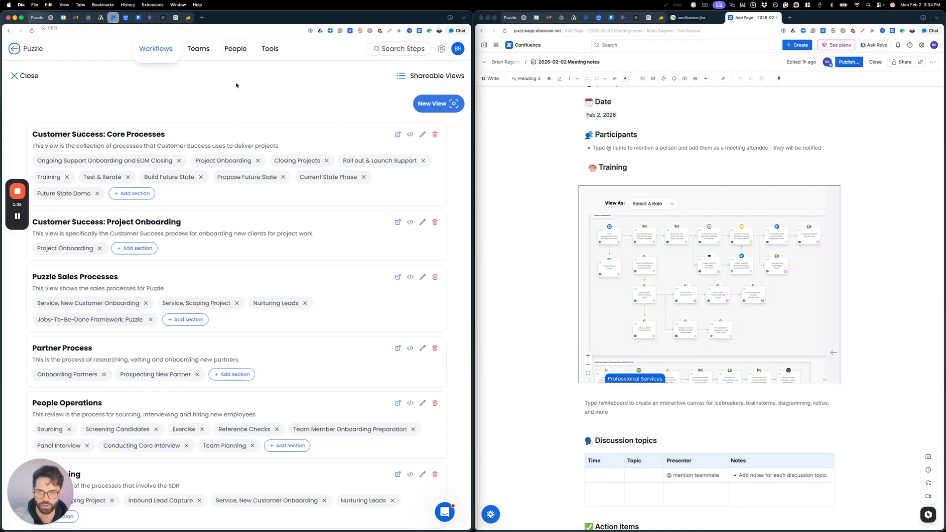
click(410, 135)
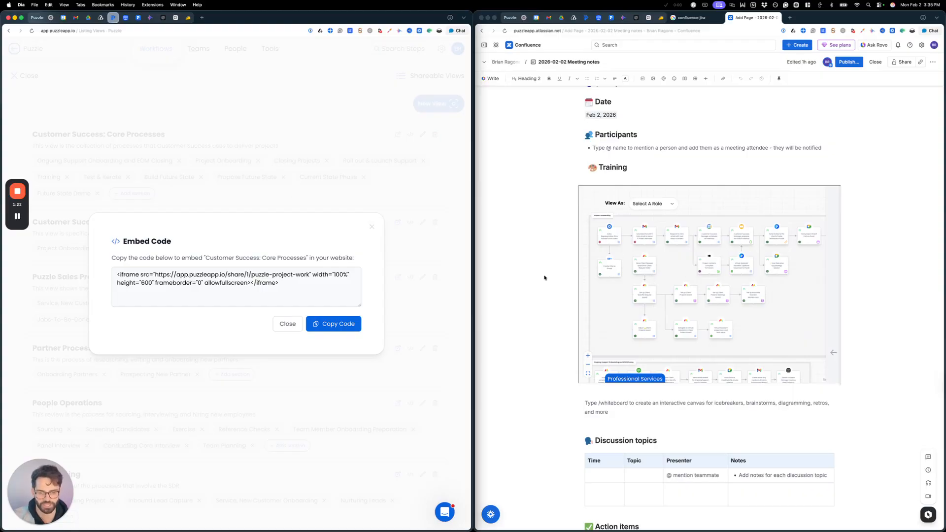
Examine the process map embedded in the Training section of the Confluence meeting notes, from Project Onboarding towards Current State Phase.
click(544, 278)
scroll(657, 281, down, 1)
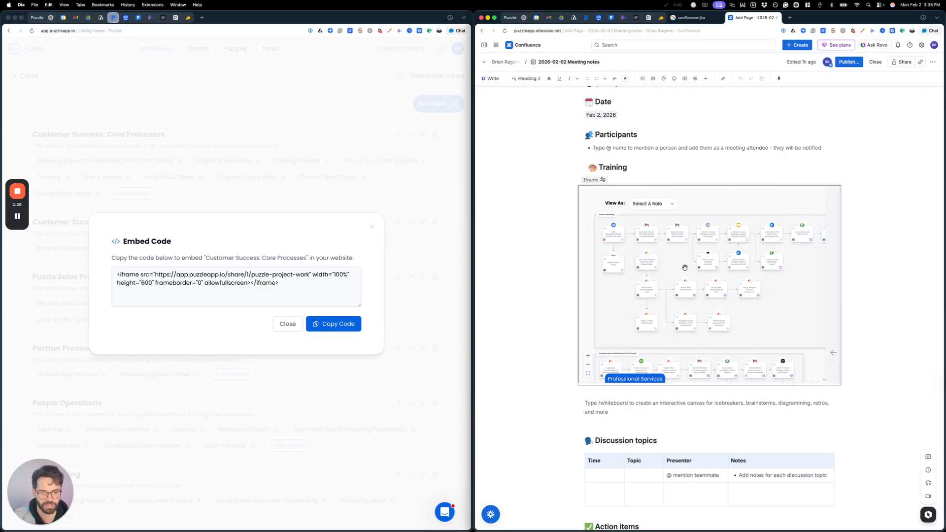
scroll(649, 268, down, 3)
scroll(650, 268, up, 2)
scroll(648, 267, up, 3)
scroll(648, 259, up, 3)
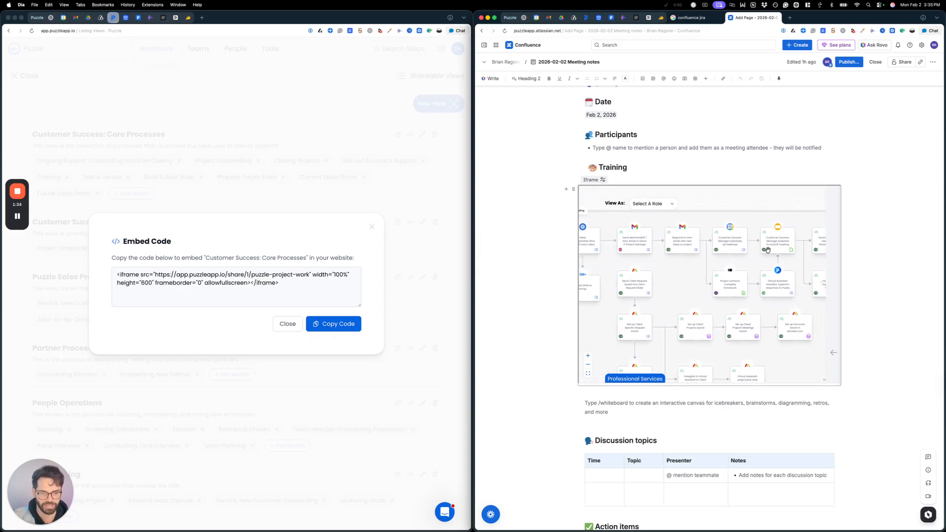
scroll(761, 246, right, 5)
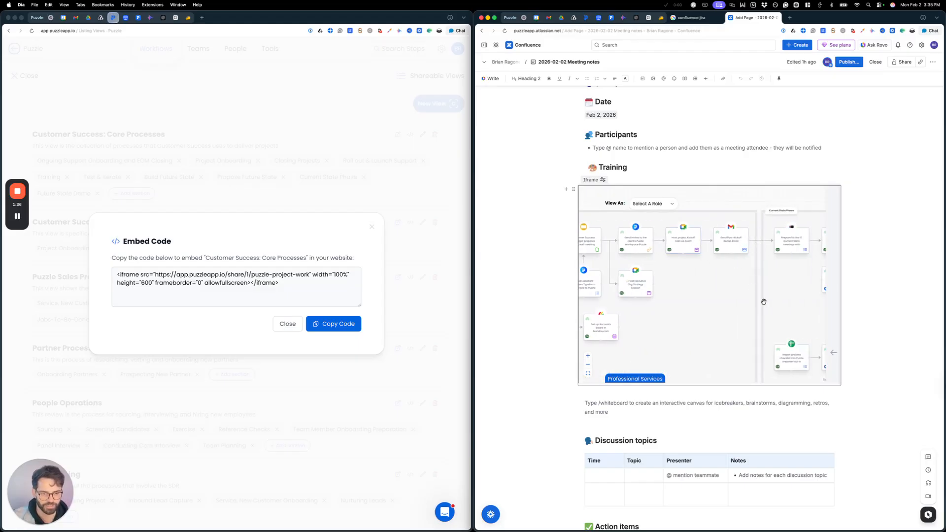
Expand the embedded map's details and read the notes and video guide of the kickoff call and current-state call steps.
click(832, 352)
scroll(793, 315, down, 3)
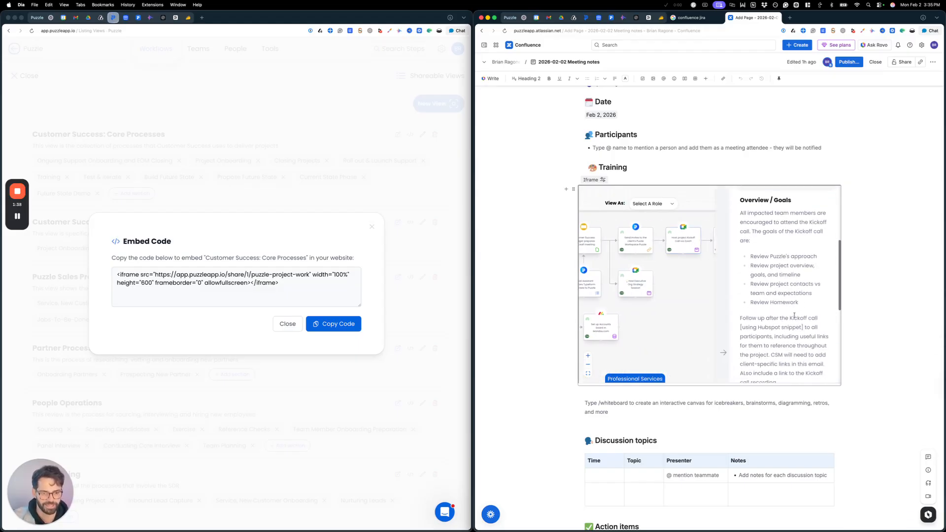
drag(824, 373, 681, 244)
scroll(681, 244, right, 5)
click(662, 242)
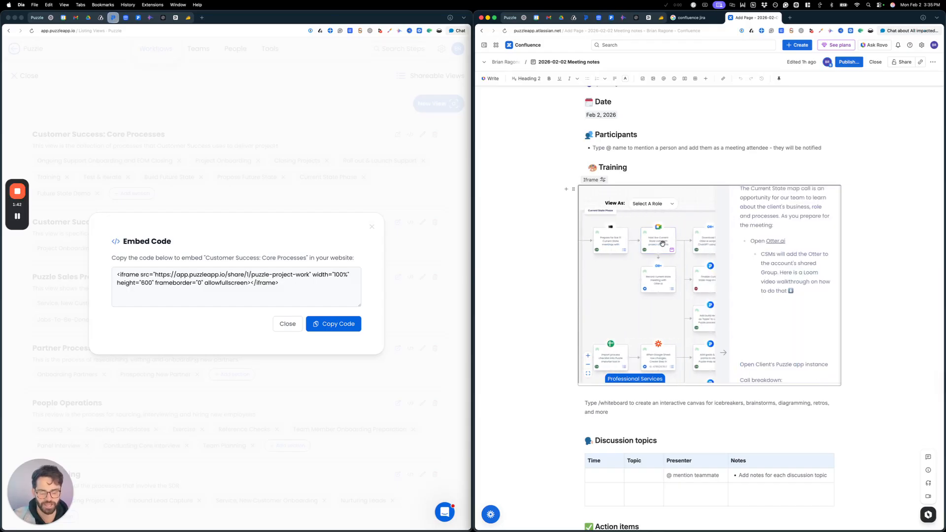
scroll(662, 242, down, 2)
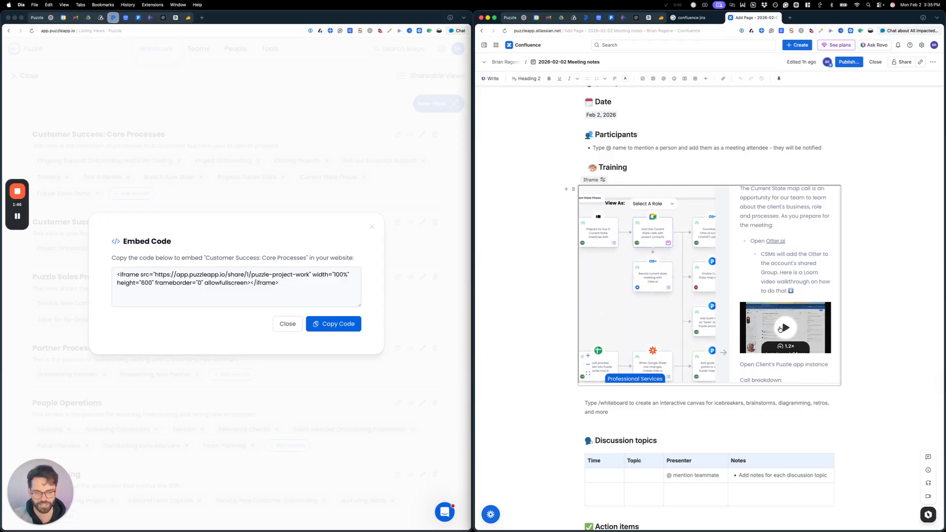
scroll(780, 329, down, 1)
scroll(624, 267, down, 5)
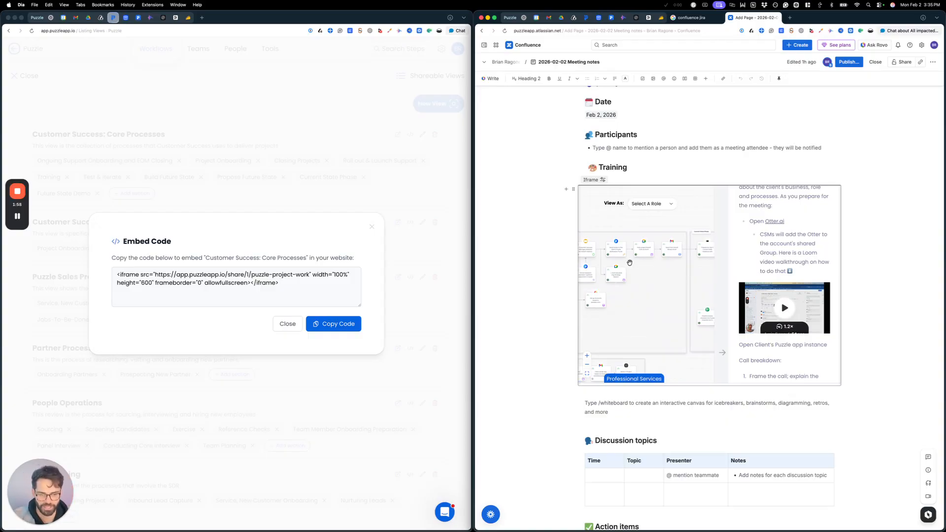
scroll(630, 261, left, 3)
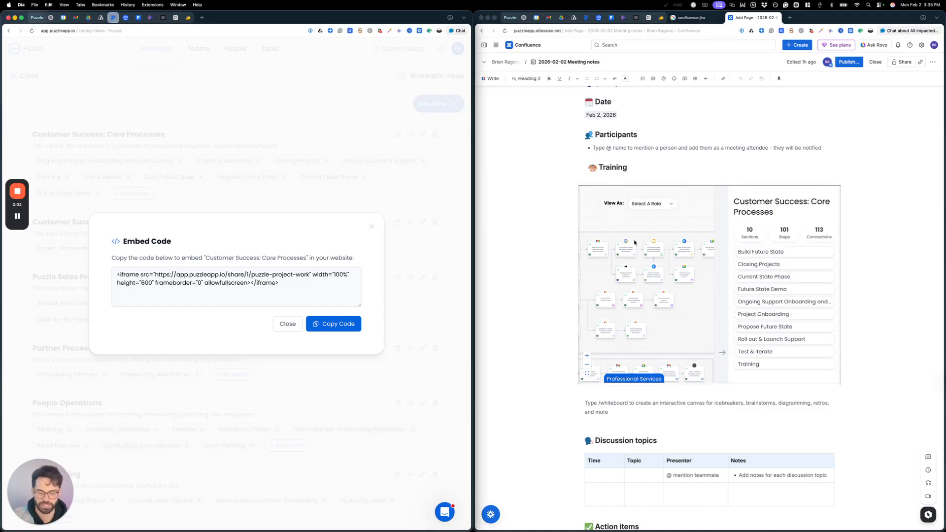
Insert an Iframe macro on a new line between the whiteboard placeholder text and the Discussion topics heading.
scroll(664, 174, down, 1)
scroll(663, 175, down, 3)
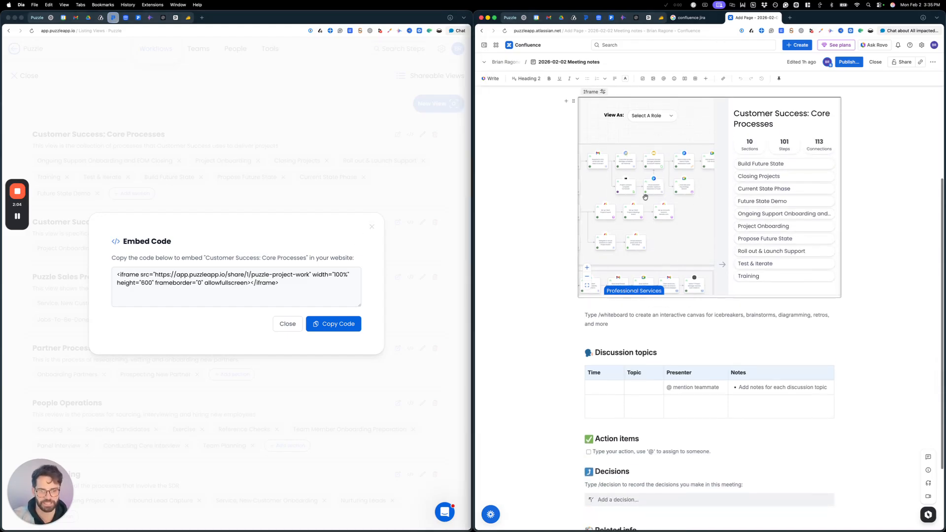
click(610, 325)
key(Return)
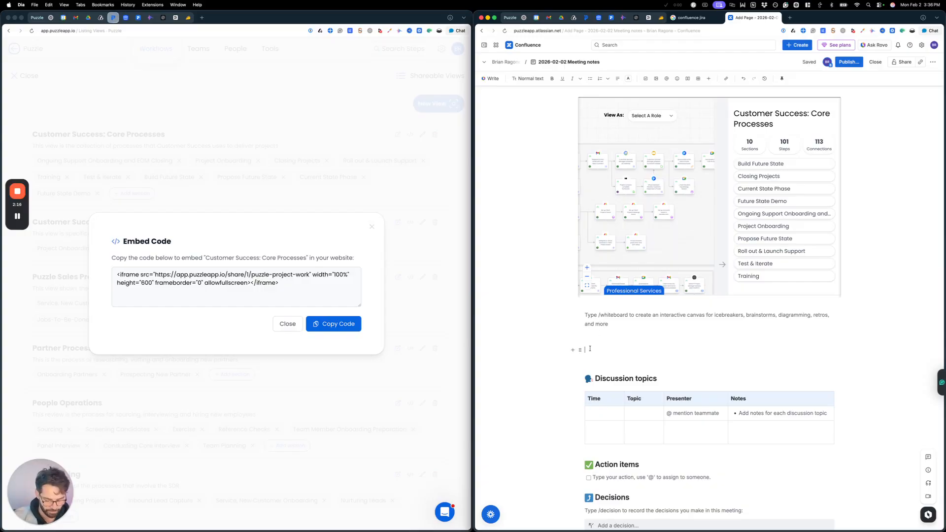
text(/iframe)
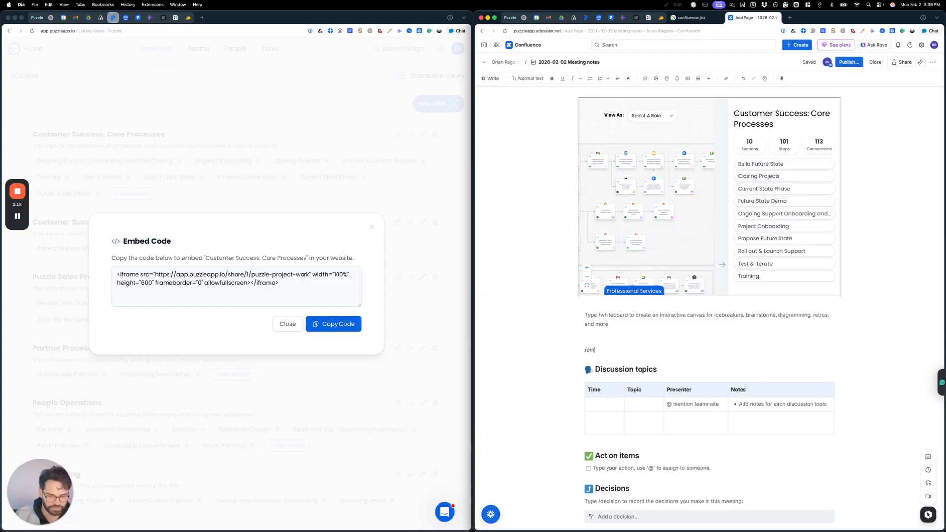
key(Return)
text(/iframe)
key(Return)
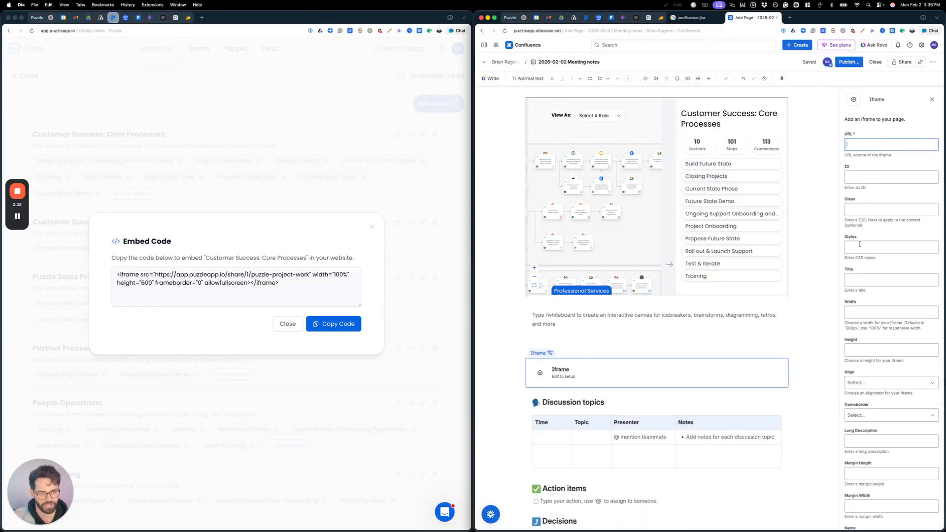
click(177, 253)
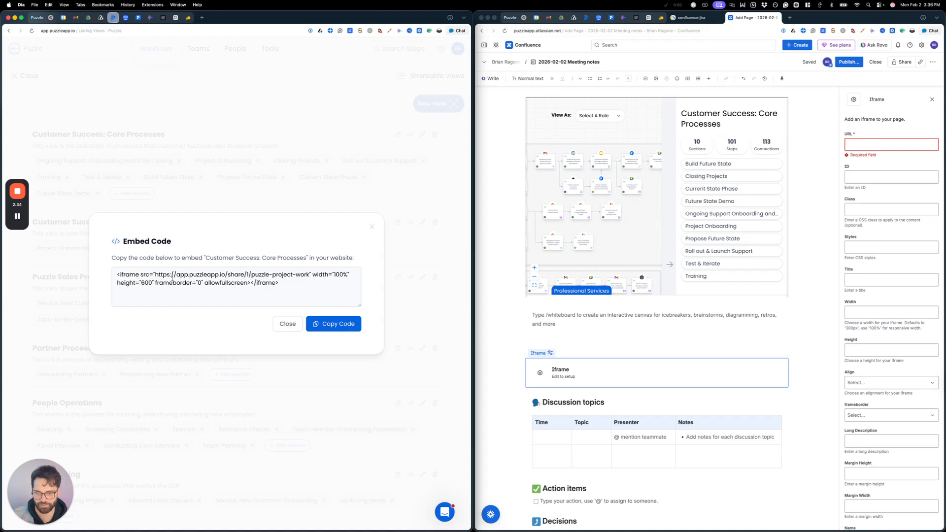
drag(156, 274, 308, 277)
click(856, 143)
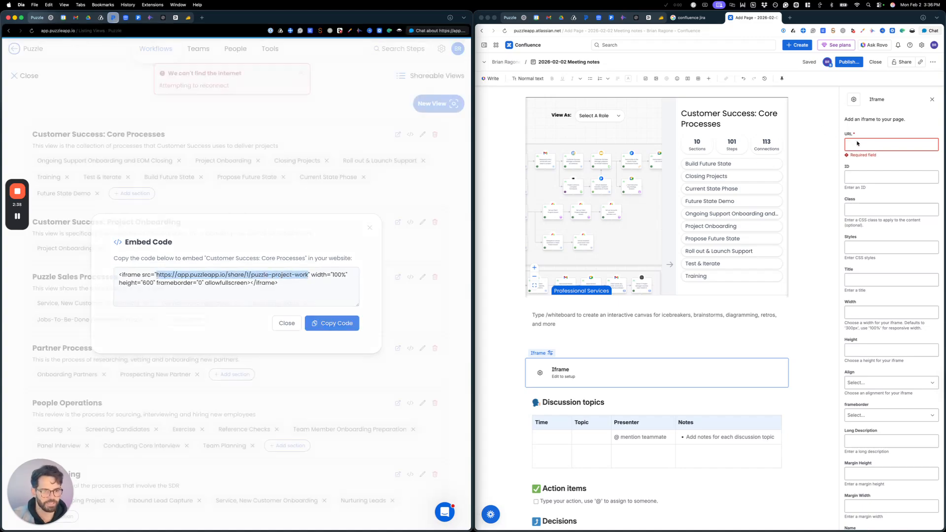
text(https://app.puzzleapp.io/share/1/puzzle-project-work)
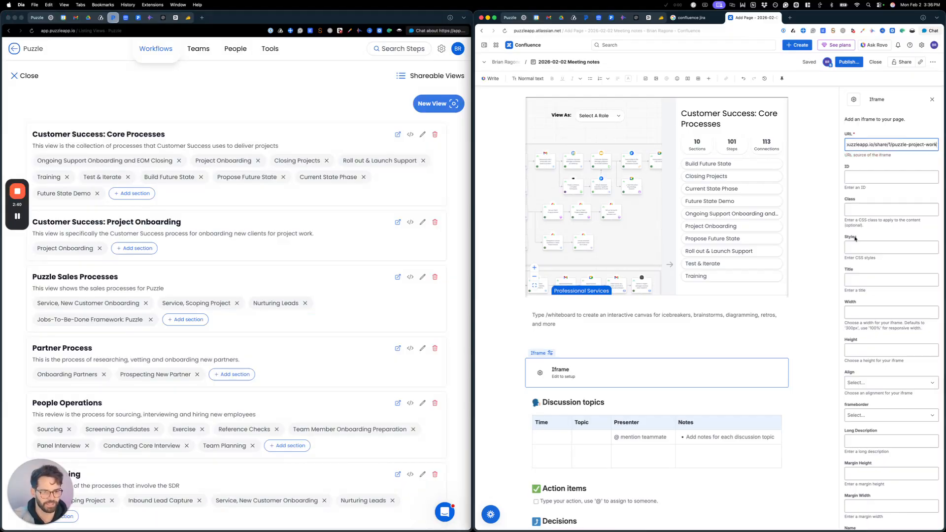
Set the iframe's width to 100% and its height to 600.
scroll(855, 239, down, 3)
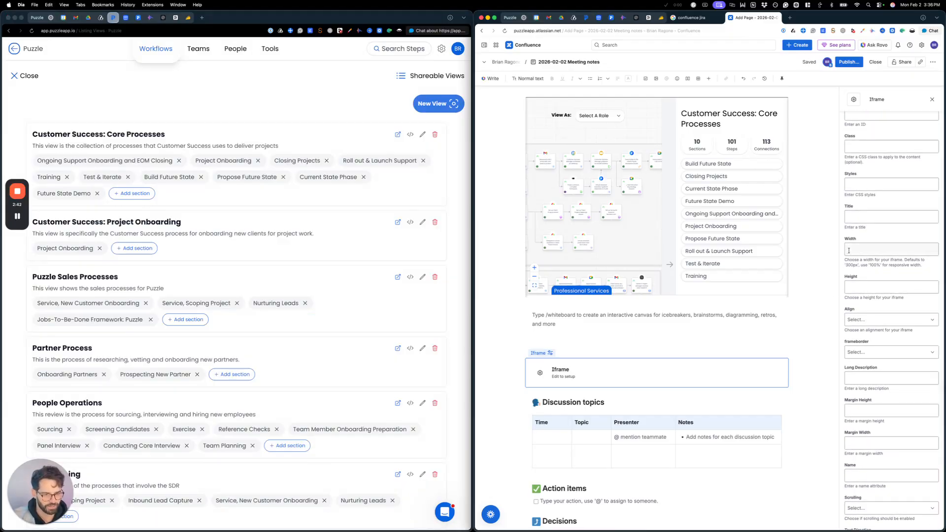
click(848, 250)
text(100%)
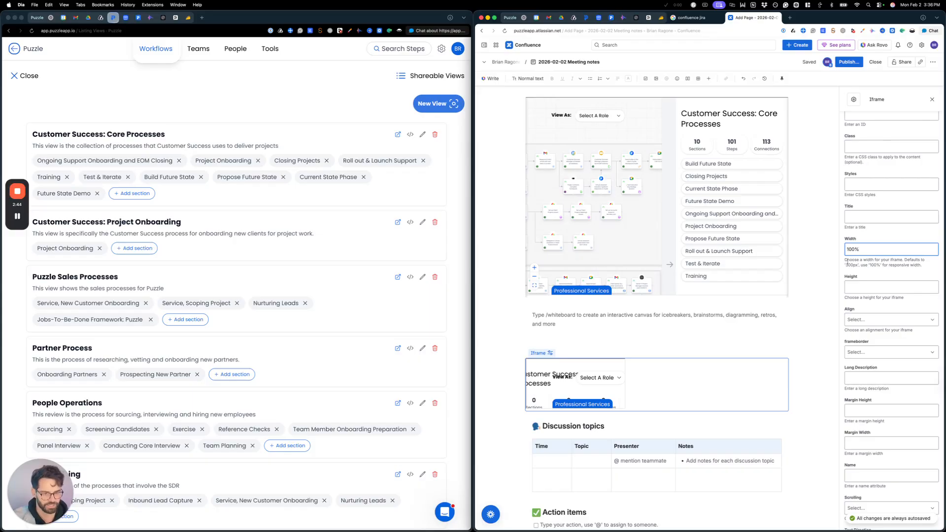
click(850, 286)
text(600)
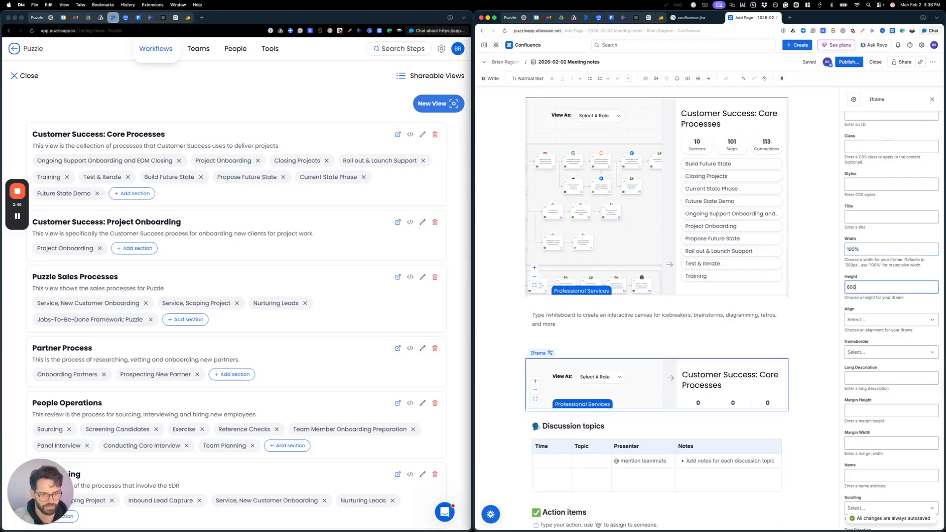
scroll(712, 311, down, 5)
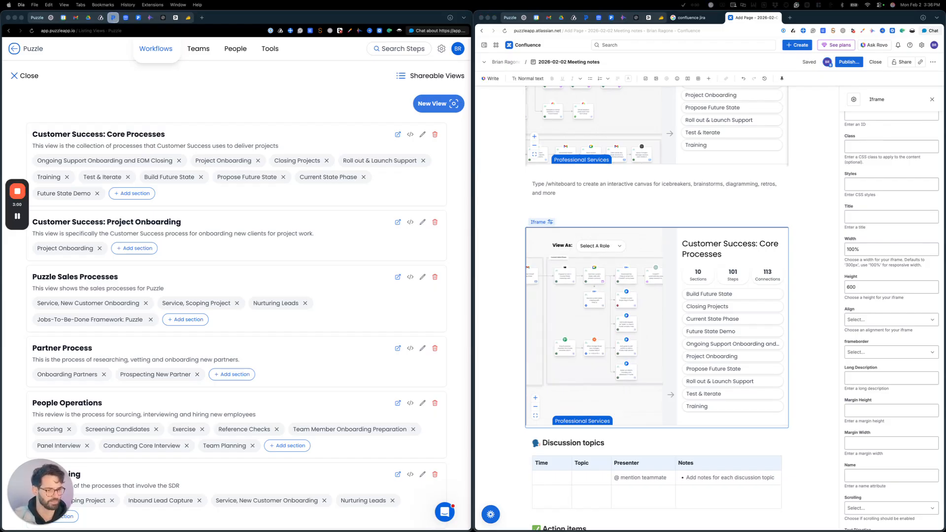
Switch to Notion and add an embed block on the Puzzle Wiki page below the Puzzle Documentation link.
key(super+Tab)
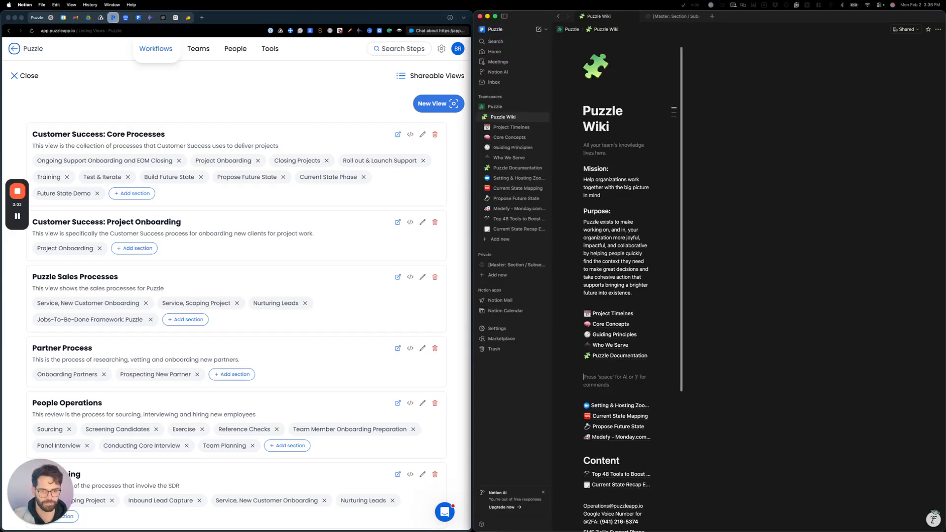
mouse_move(709, 227)
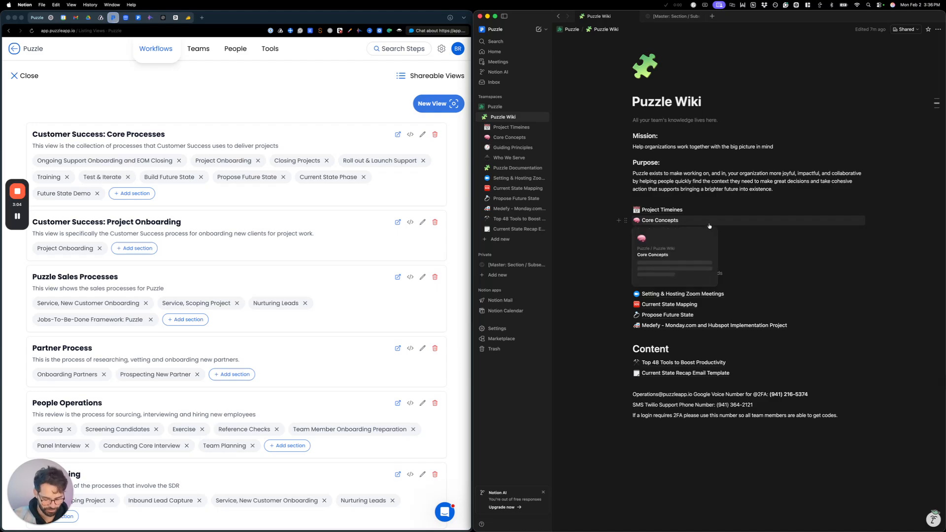
text(/embed)
key(Return)
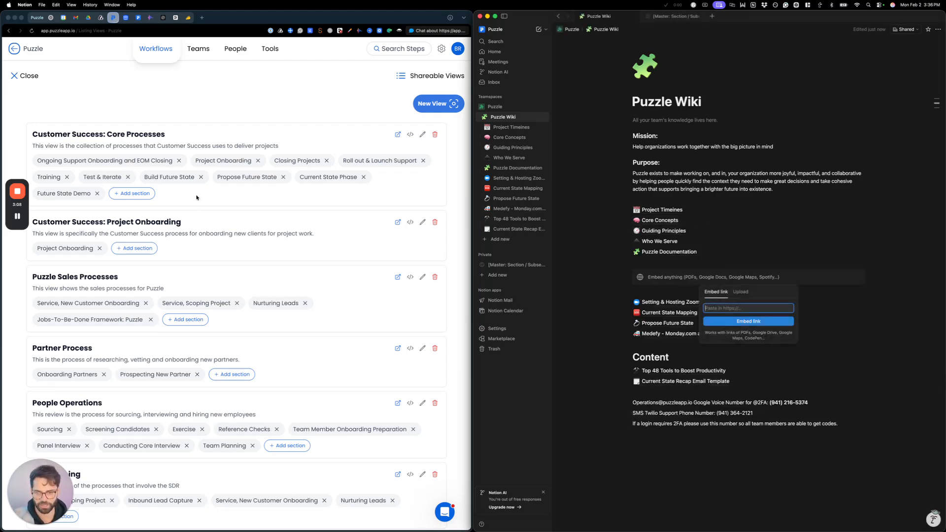
click(219, 184)
click(410, 134)
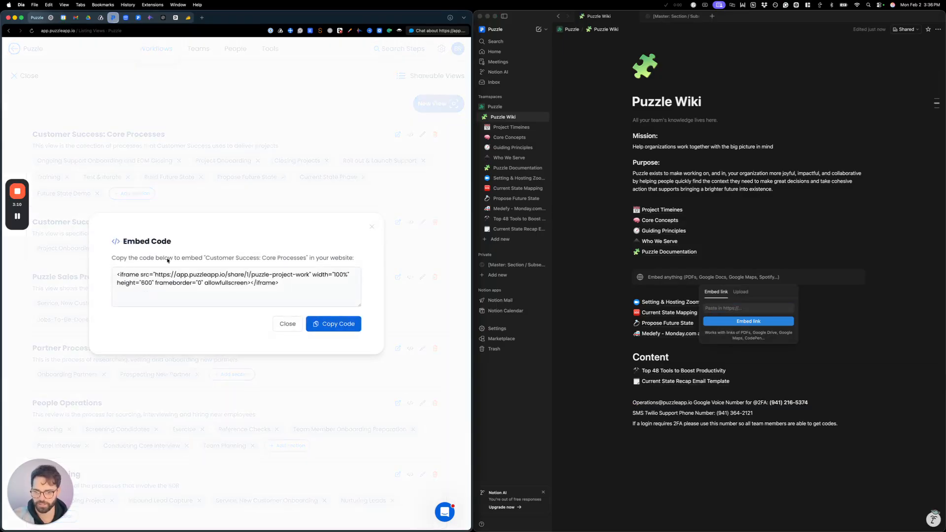
drag(155, 275, 308, 276)
key(super+c)
Embed the copied link in the Puzzle Wiki's empty embed block and make the resulting embed more than twice as tall.
click(746, 308)
key(super+v)
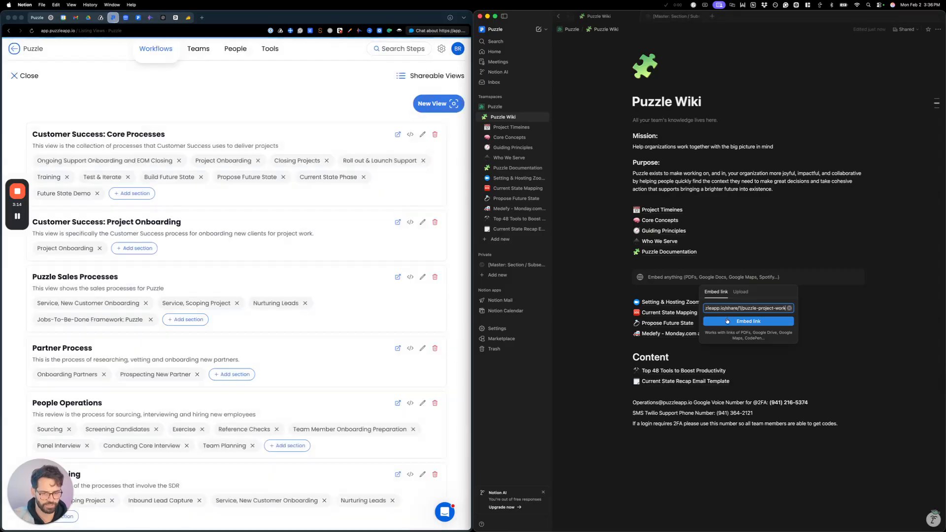
click(729, 321)
scroll(753, 246, down, 3)
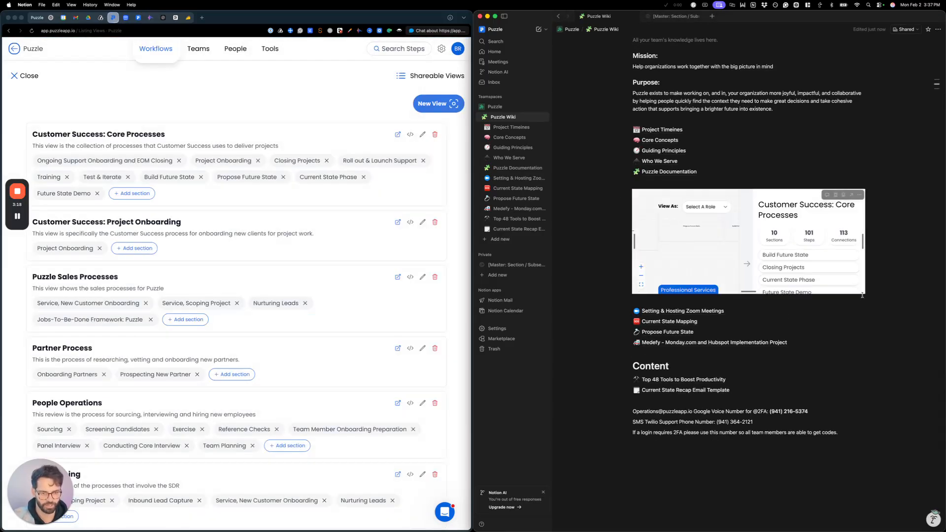
drag(862, 290, 865, 429)
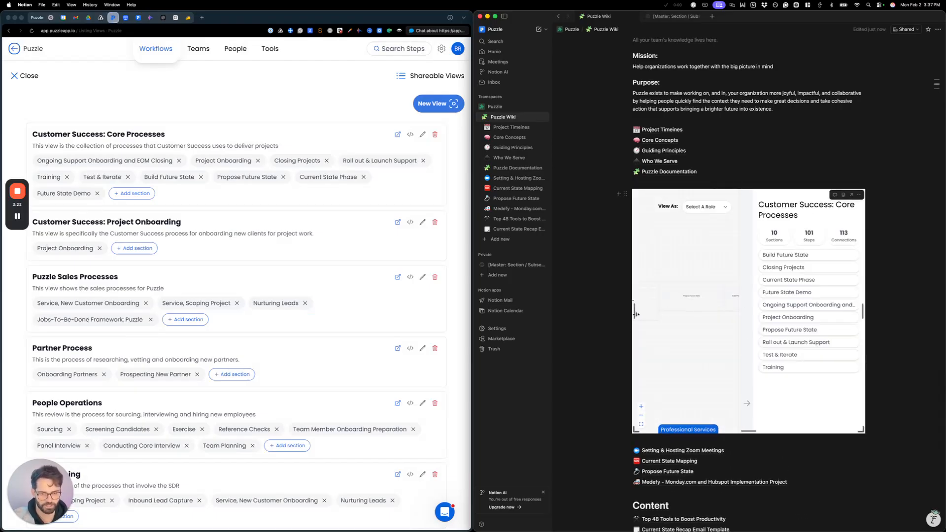
Hide the details sidebar of the embedded process map and view the map as the Sales Rep role.
drag(682, 270, 695, 343)
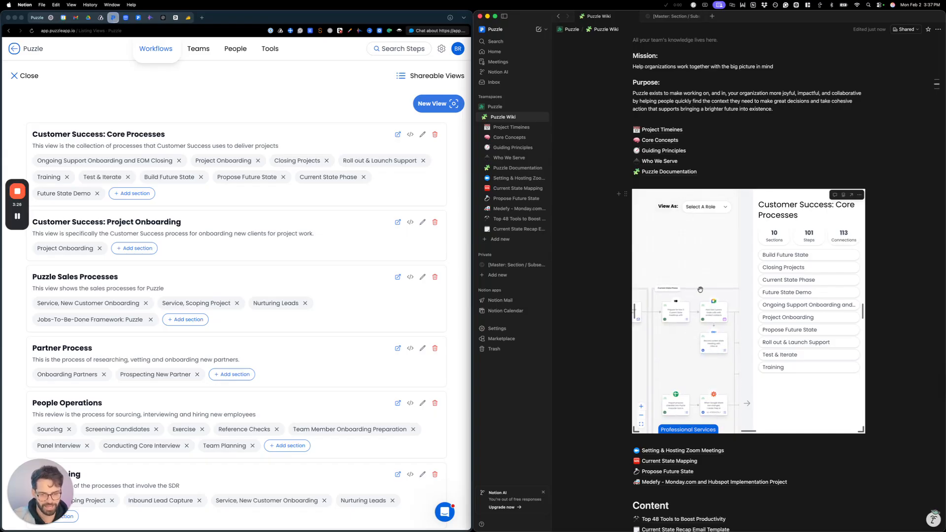
click(749, 406)
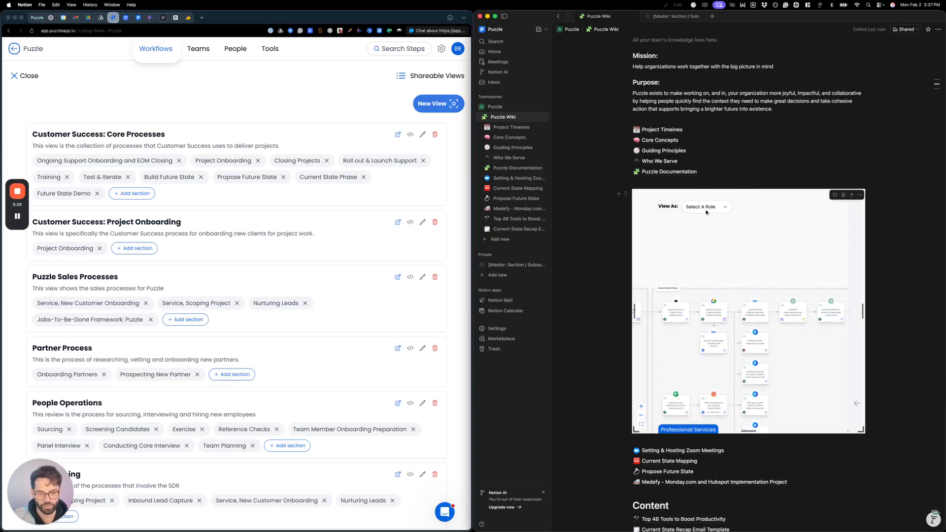
click(705, 207)
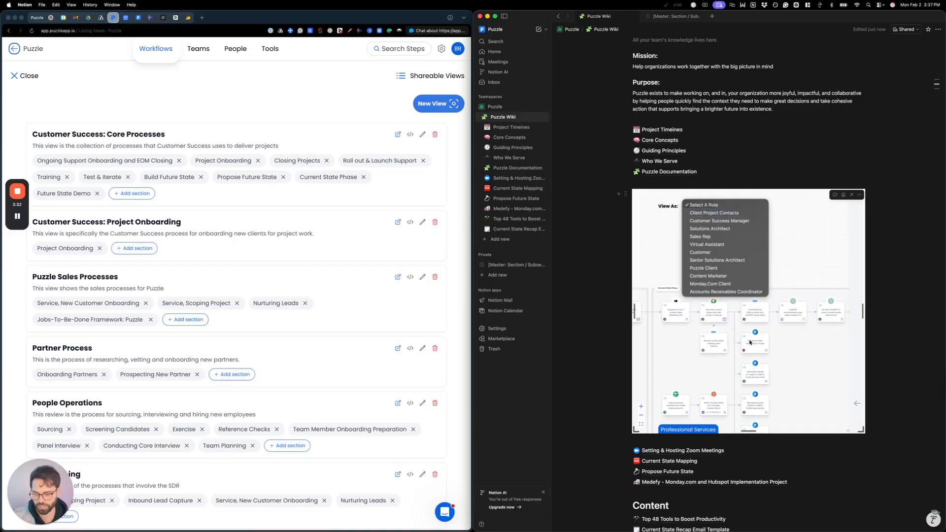
click(715, 237)
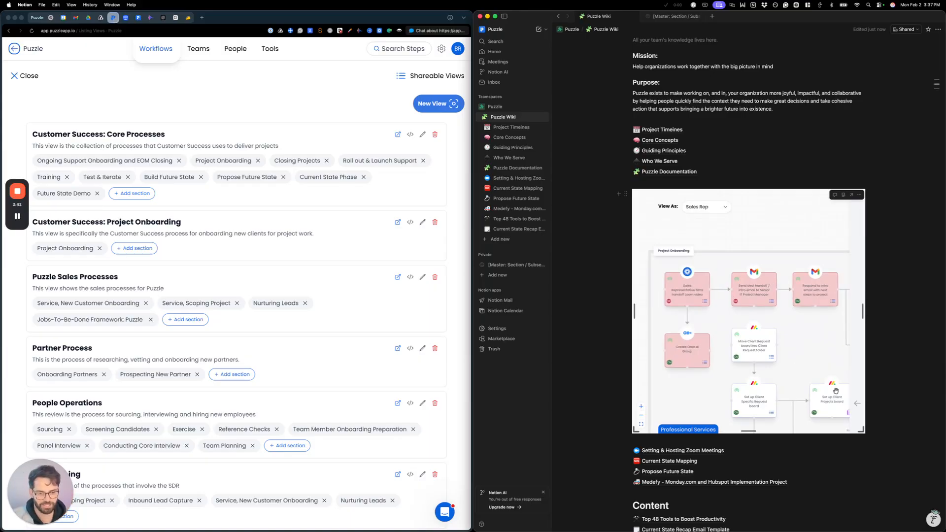
Restore the embed's details sidebar and examine the role, tools and notes of the handoff Loom video step in Project Onboarding.
click(857, 408)
scroll(739, 296, down, 5)
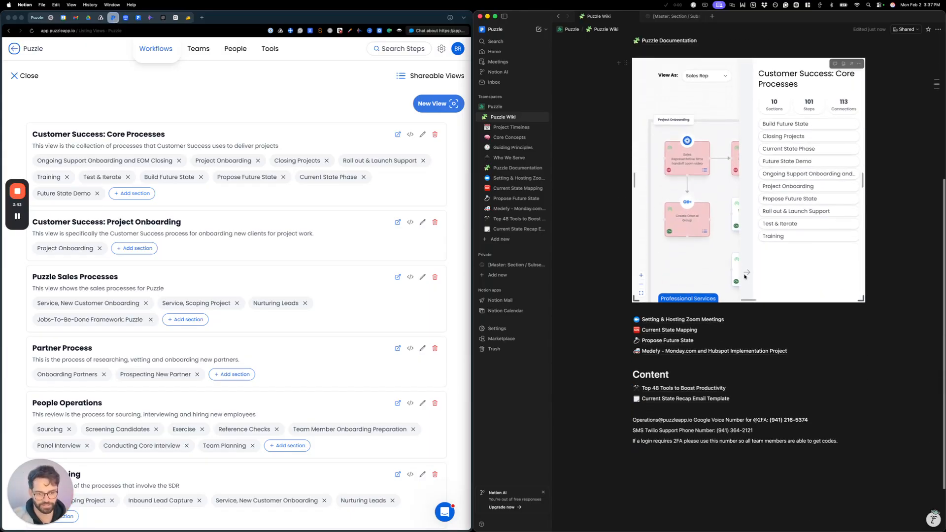
click(686, 160)
scroll(785, 209, down, 4)
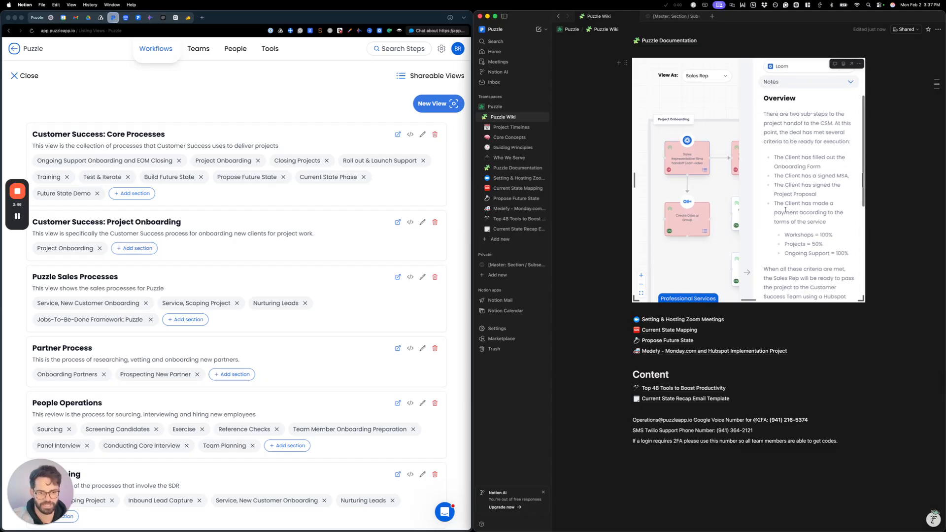
scroll(785, 209, down, 3)
scroll(791, 214, up, 5)
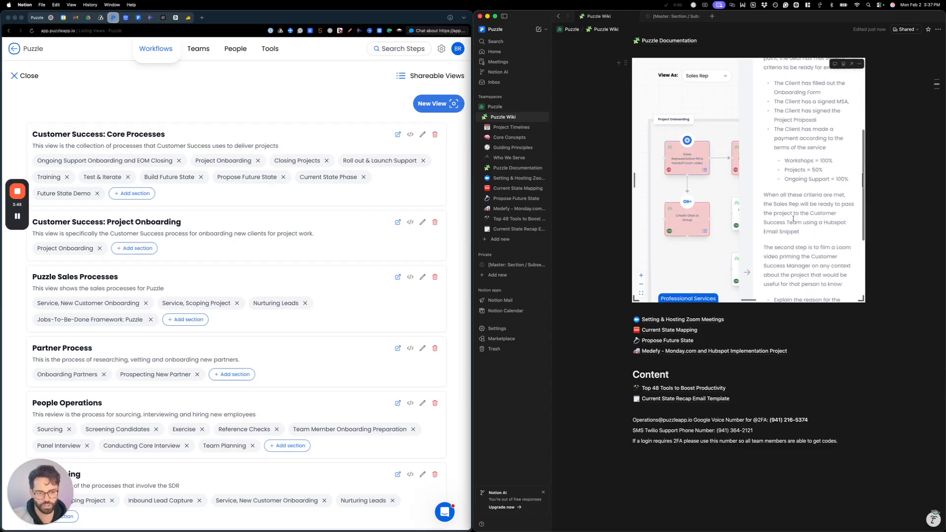
scroll(792, 218, up, 2)
scroll(690, 166, down, 3)
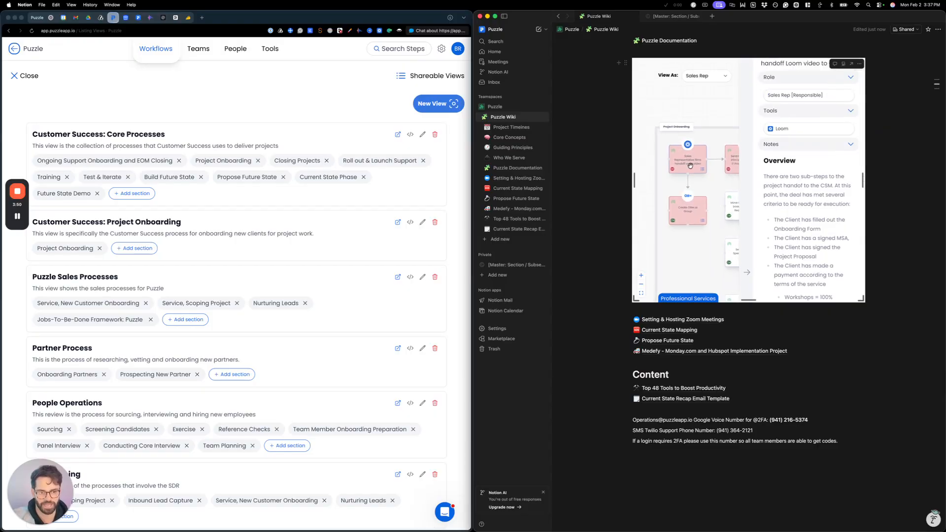
scroll(690, 166, down, 3)
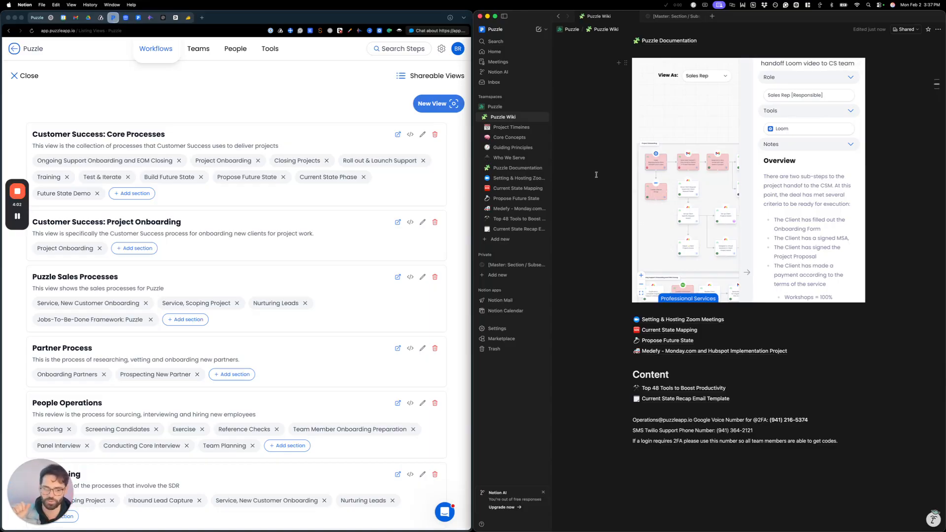
Copy the full iframe embed code of the Customer Success: Core Processes view in Puzzle and close its dialog.
click(410, 134)
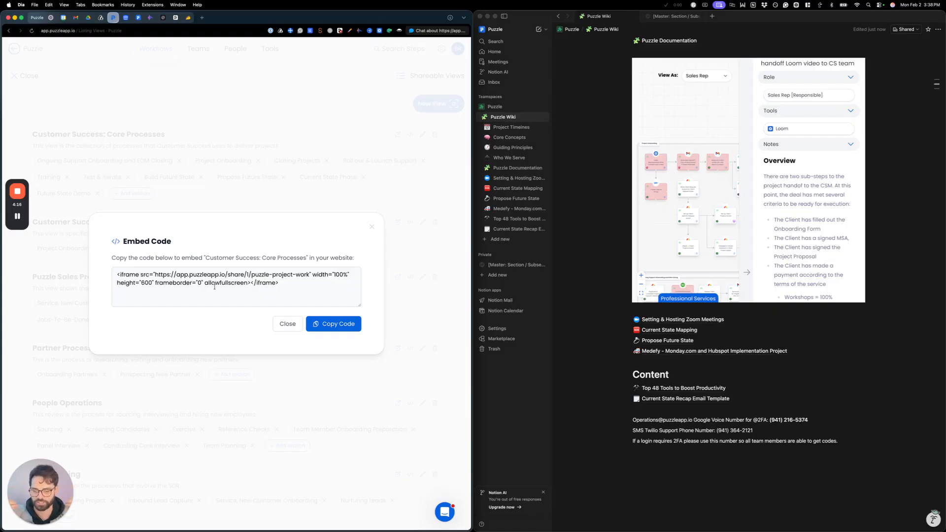
click(333, 323)
click(371, 226)
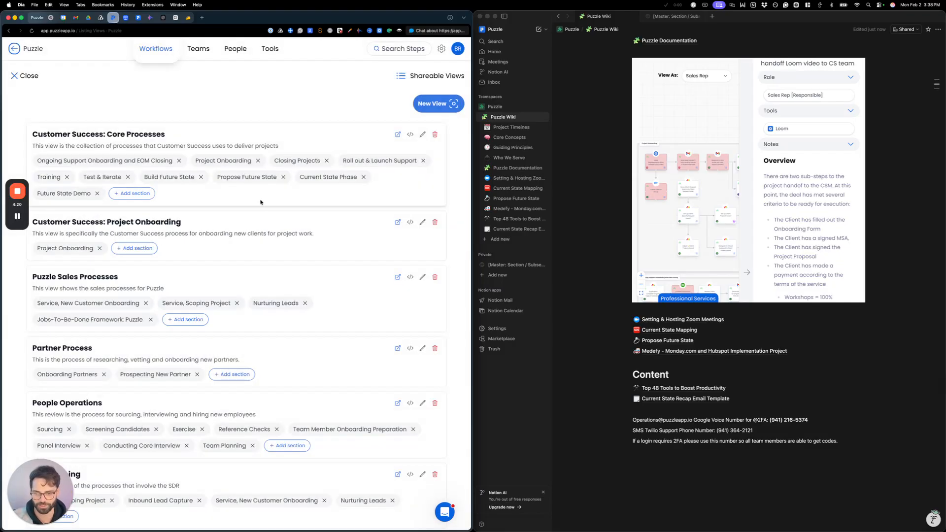